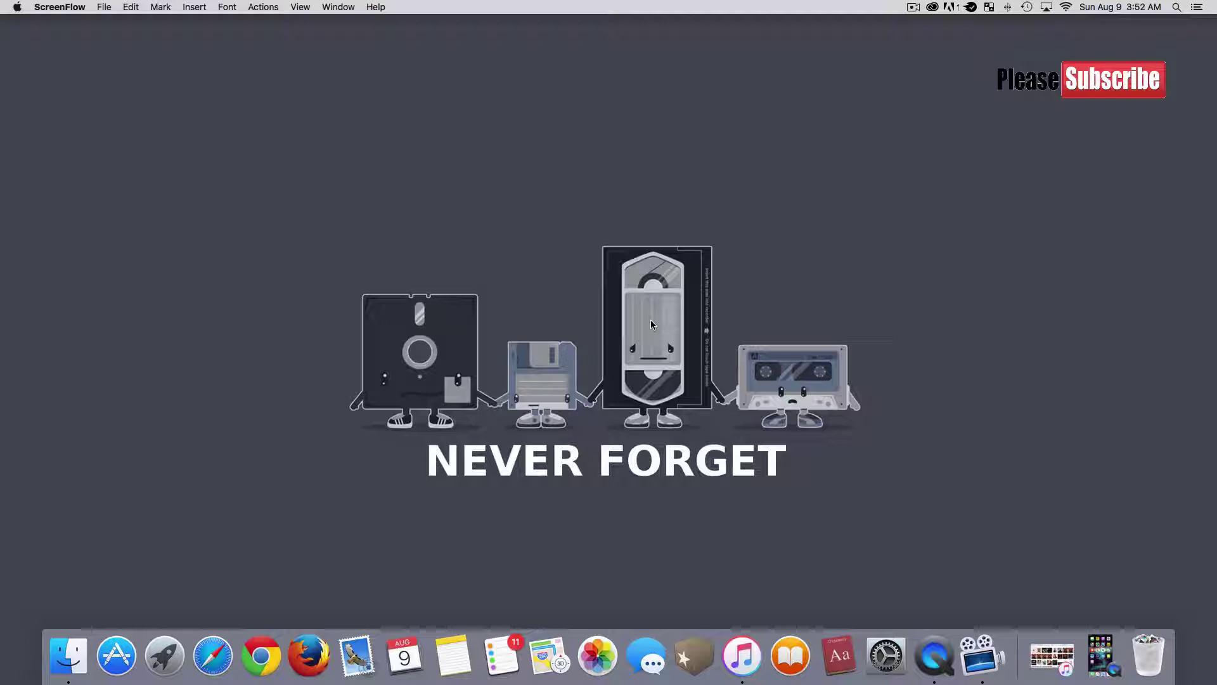
Step: Restore the minimized QuickTime iPhone mirror window from the Dock
left_click(1098, 654)
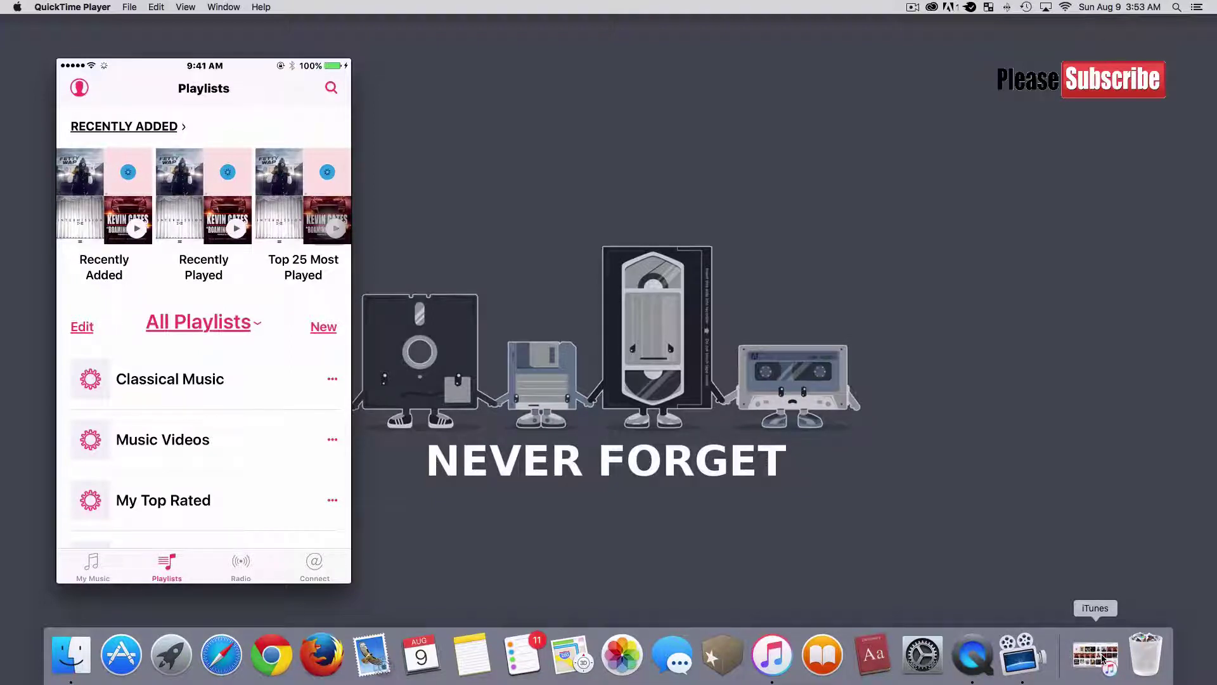
Step: Move and minimize the QuickTime iPhone recording window, then restore the minimized iTunes window
left_click_drag(325, 70, 652, 66)
mouse_move(531, 285)
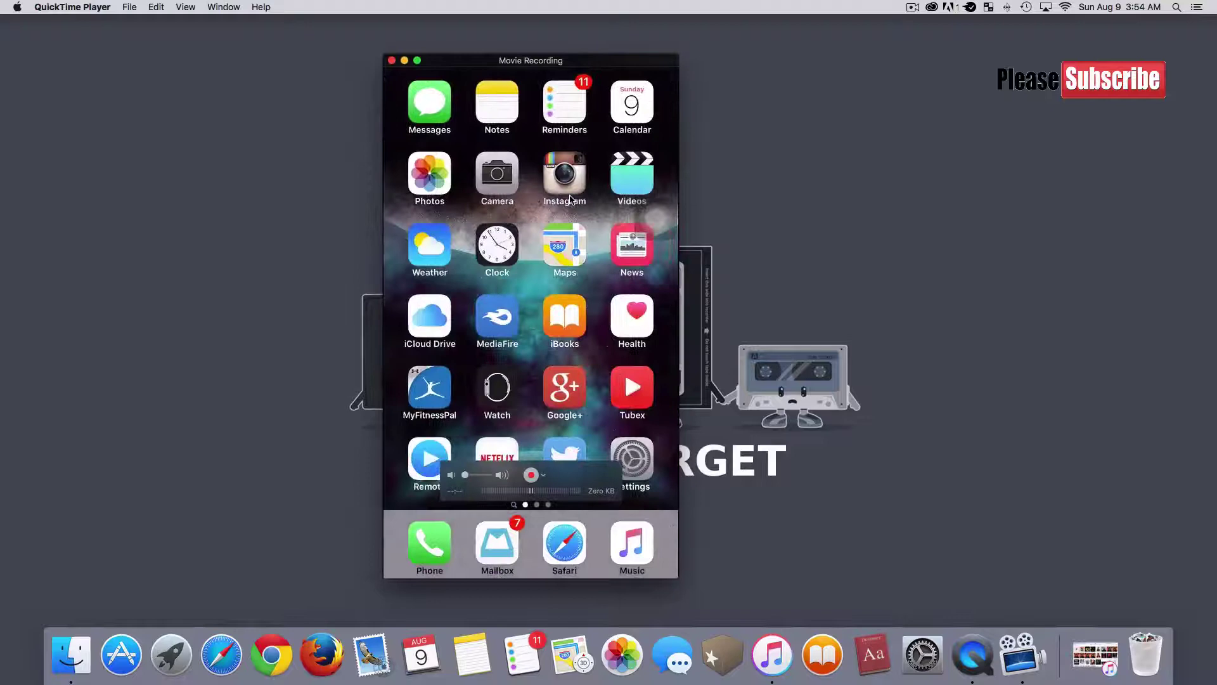
left_click(406, 61)
left_click(1055, 656)
Step: Uncheck Show Apple Music in iTunes Preferences, confirm Hide Apple Music, and apply with OK
left_click_drag(403, 75, 372, 72)
left_click(48, 7)
left_click(76, 64)
left_click(550, 169)
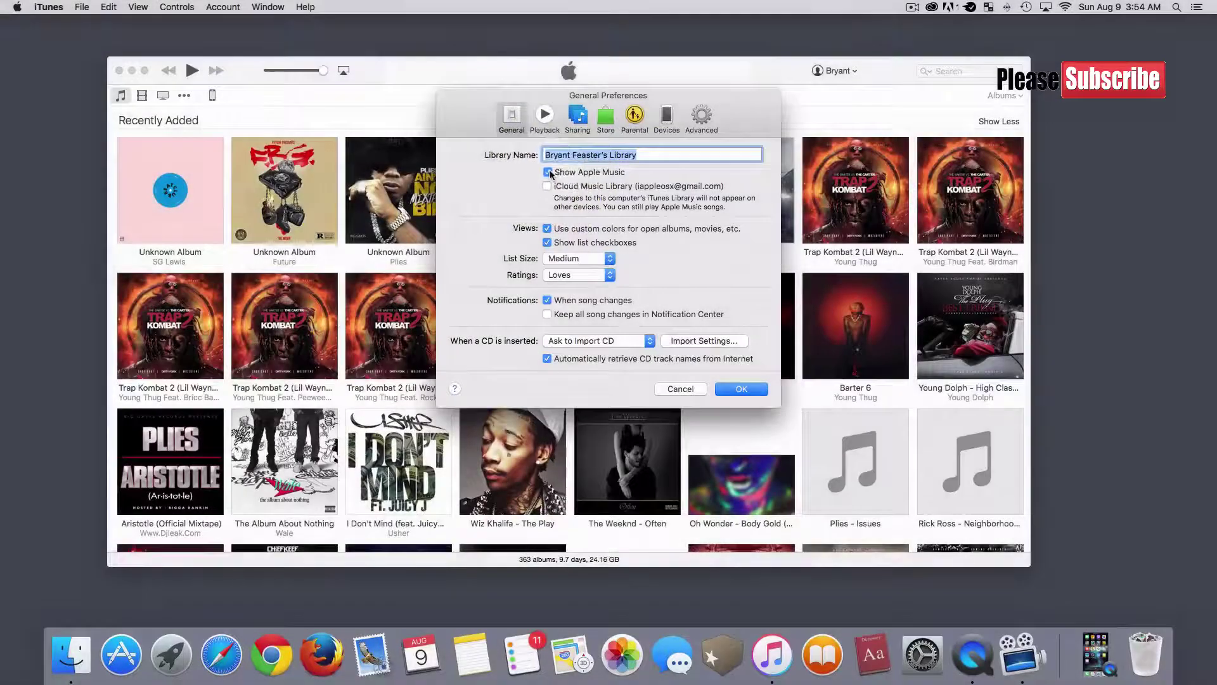
left_click(547, 171)
left_click(708, 229)
left_click(742, 388)
scroll(575, 189, "down", 3)
scroll(575, 188, "down", 5)
scroll(574, 188, "down", 4)
scroll(574, 189, "down", 4)
scroll(574, 189, "down", 4)
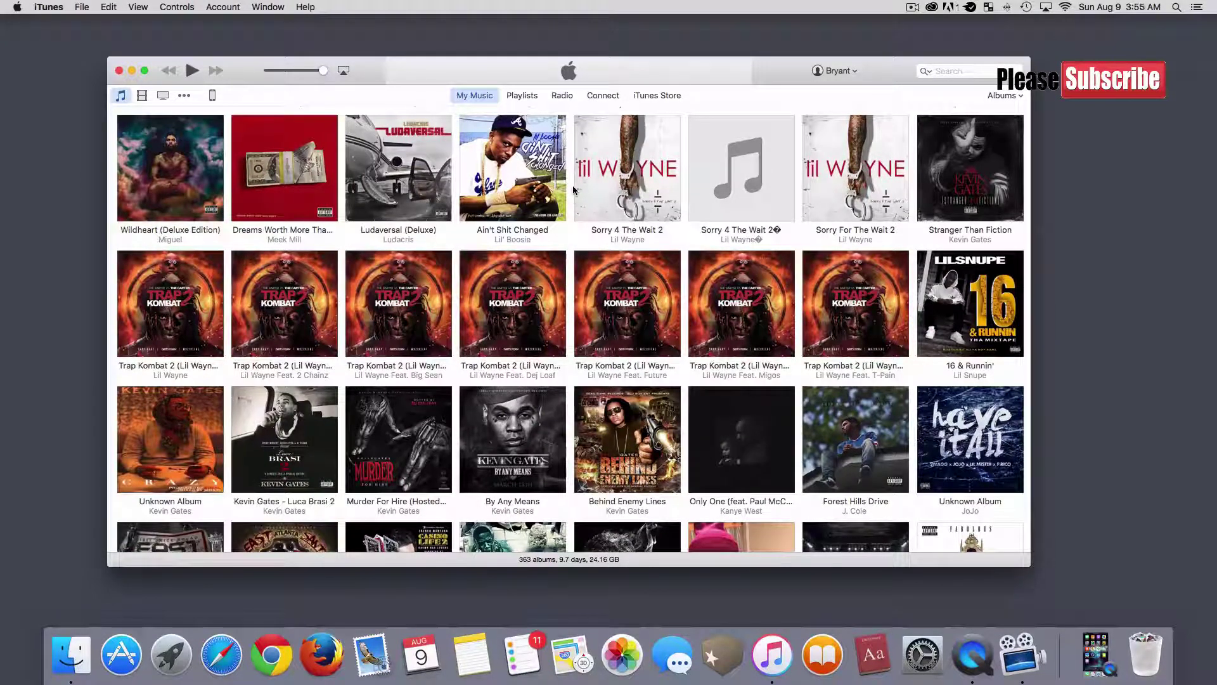
scroll(574, 191, "down", 15)
scroll(573, 190, "down", 5)
scroll(574, 190, "down", 8)
scroll(575, 191, "down", 4)
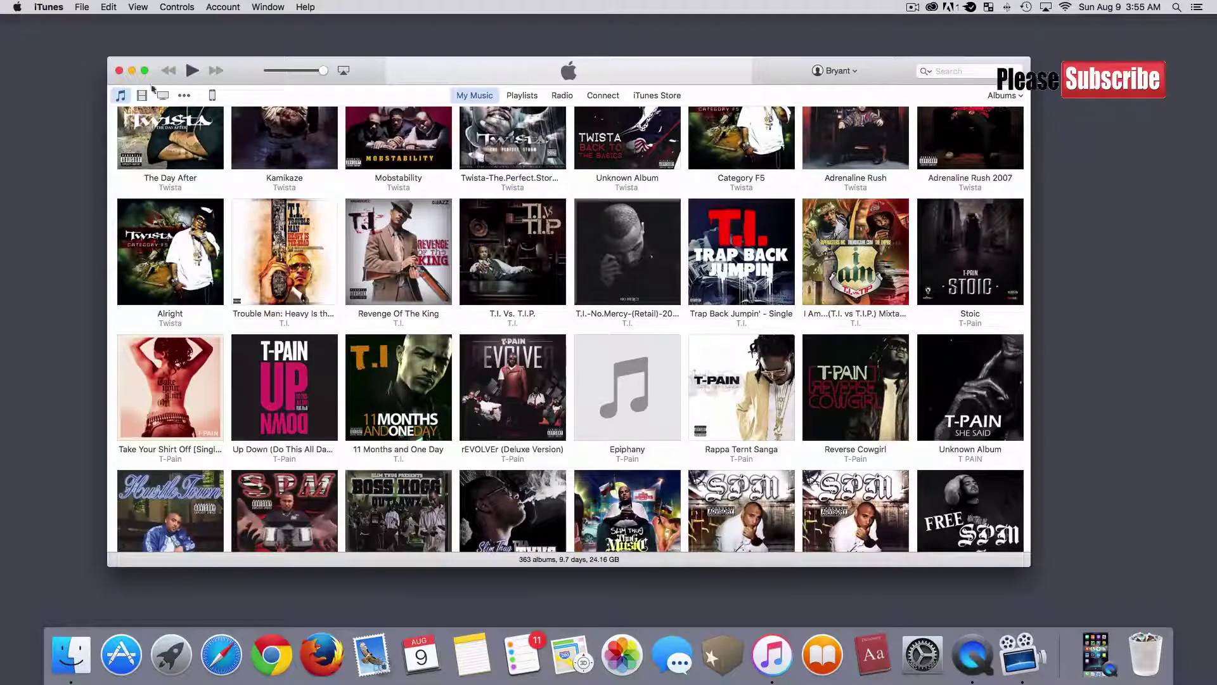